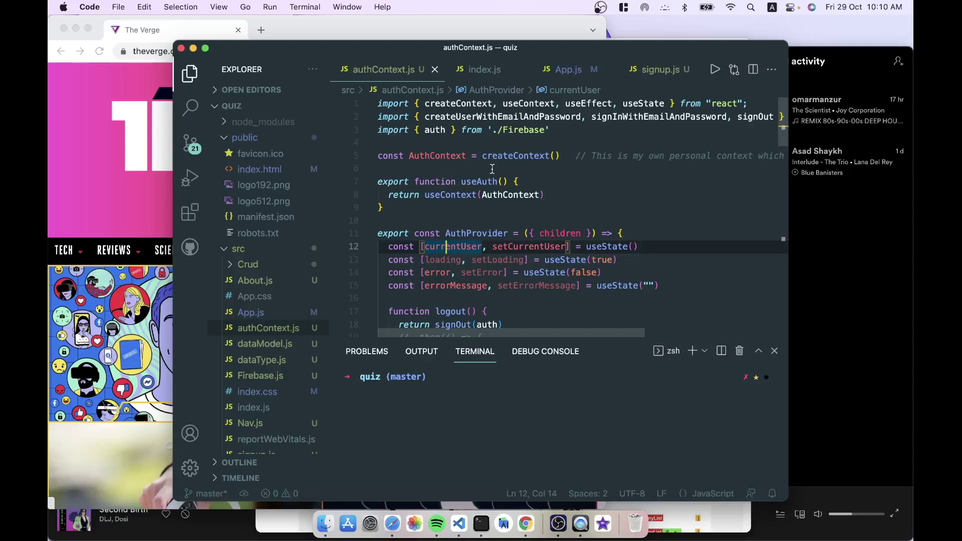
Step: Switch between the code editor and The Verge in Chrome, ending back in VS Code
{"action": "left_click", "coordinate": [480, 159]}
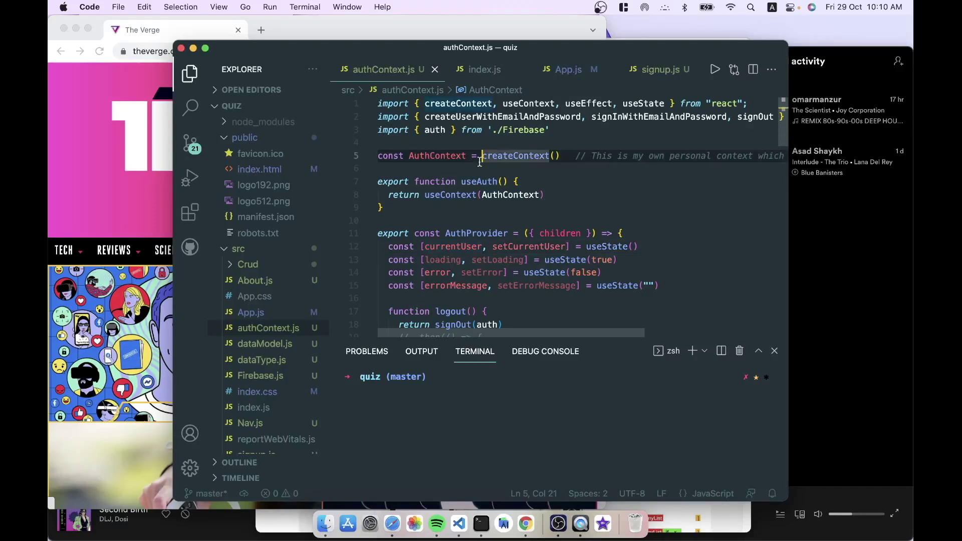
{"action": "left_click", "coordinate": [116, 160]}
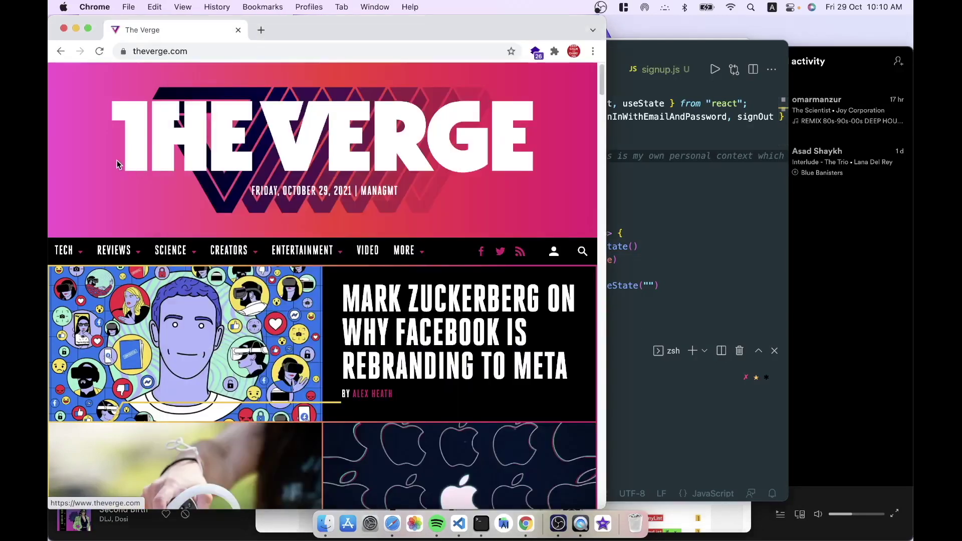
{"action": "left_click", "coordinate": [684, 166]}
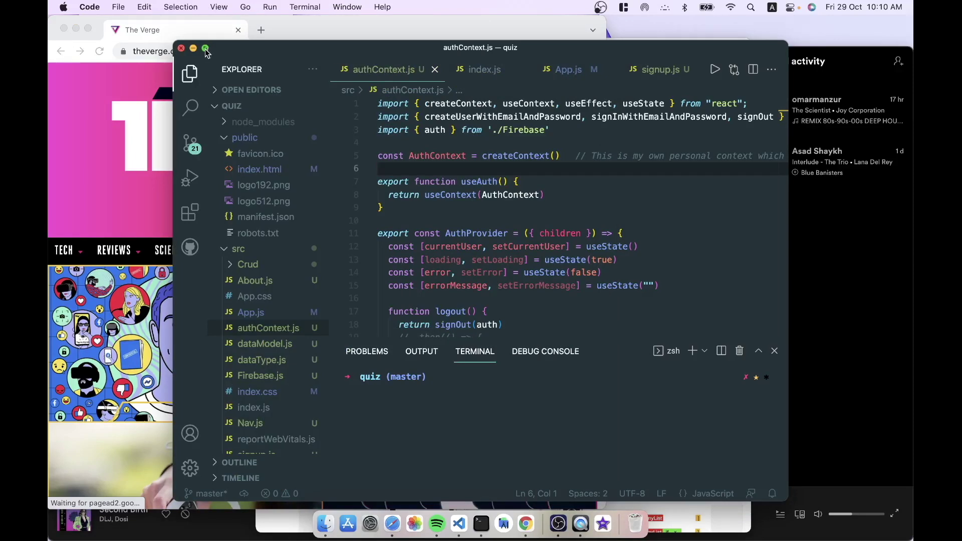
Step: Tile VS Code to the left half and Safari's YouTube channel page to the right
{"action": "mouse_move", "coordinate": [205, 49]}
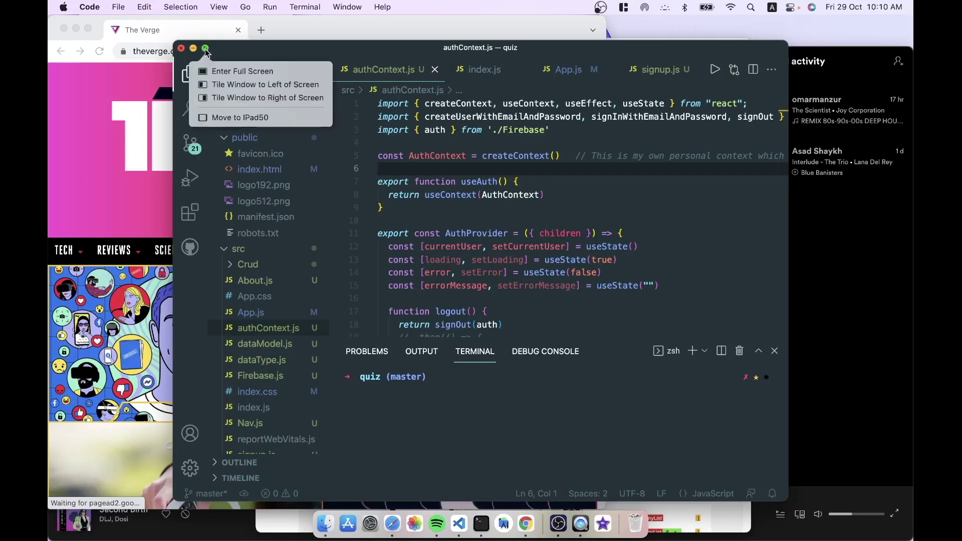
{"action": "left_click", "coordinate": [233, 88]}
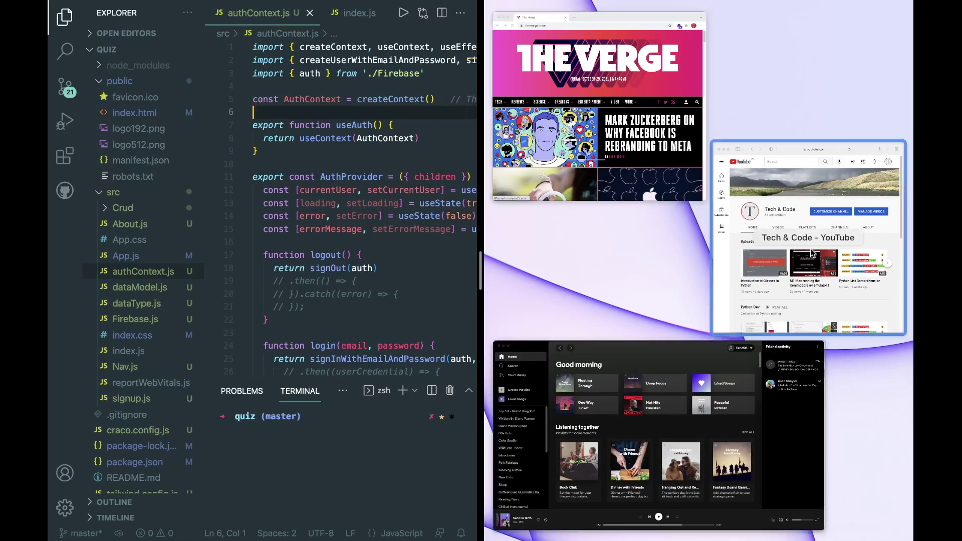
{"action": "left_click", "coordinate": [786, 225]}
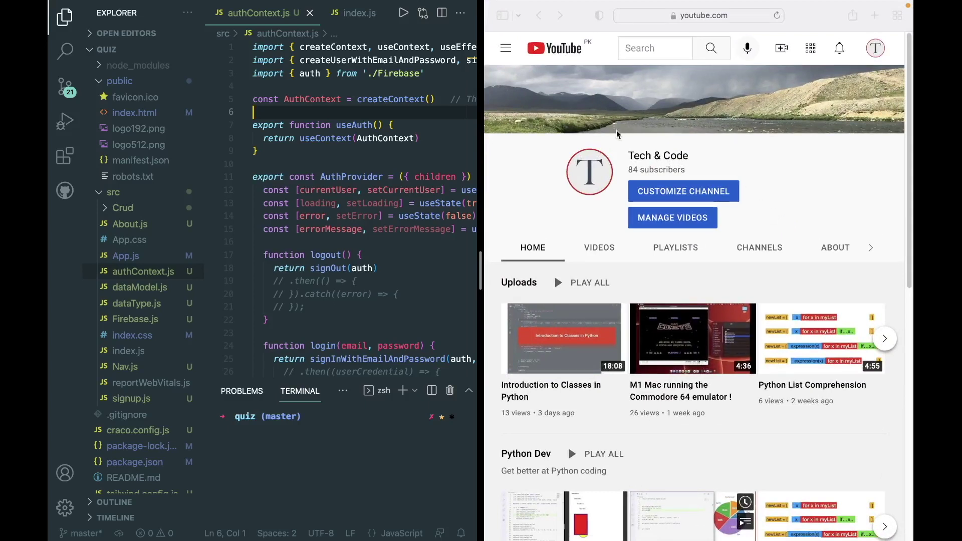
Step: Focus Safari's YouTube window and check then close the youtube.com privacy report
{"action": "left_click", "coordinate": [806, 27]}
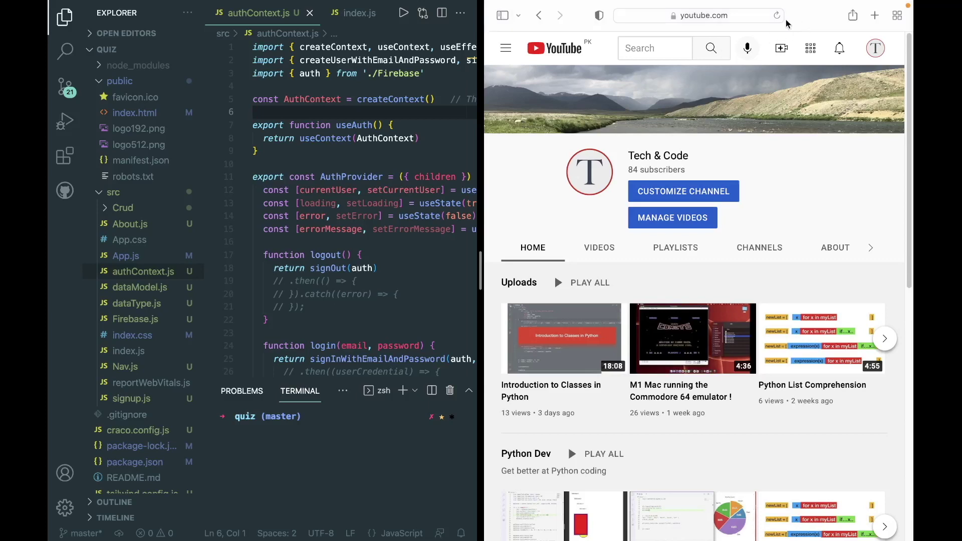
{"action": "mouse_move", "coordinate": [661, 2]}
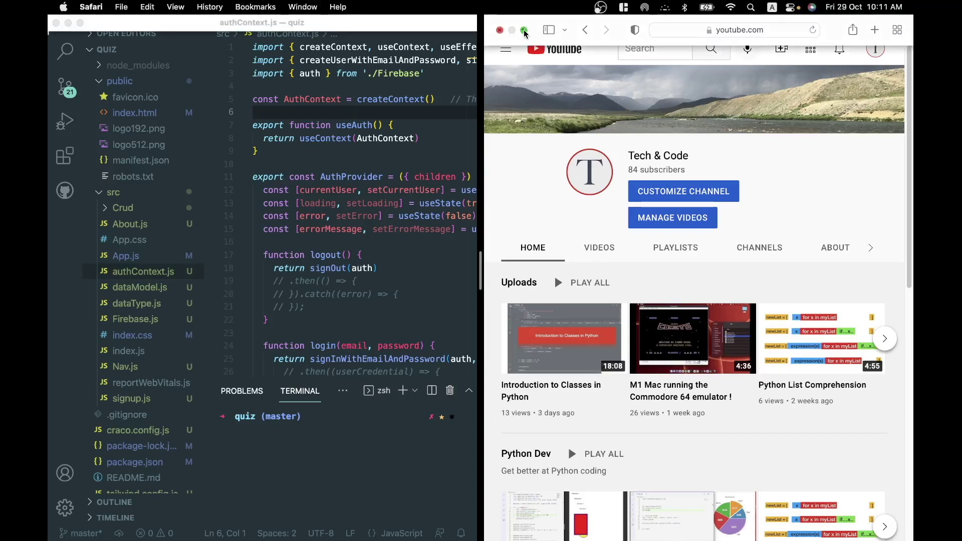
{"action": "left_click", "coordinate": [634, 30]}
{"action": "left_click", "coordinate": [532, 30]}
Step: Replace Safari's tile with Spotify on the right half
{"action": "mouse_move", "coordinate": [524, 31]}
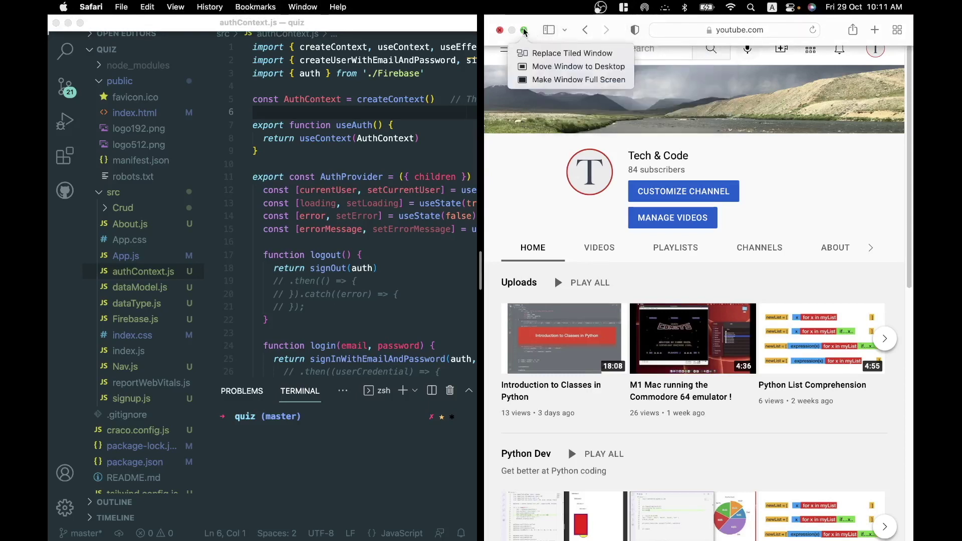
{"action": "left_click", "coordinate": [545, 54]}
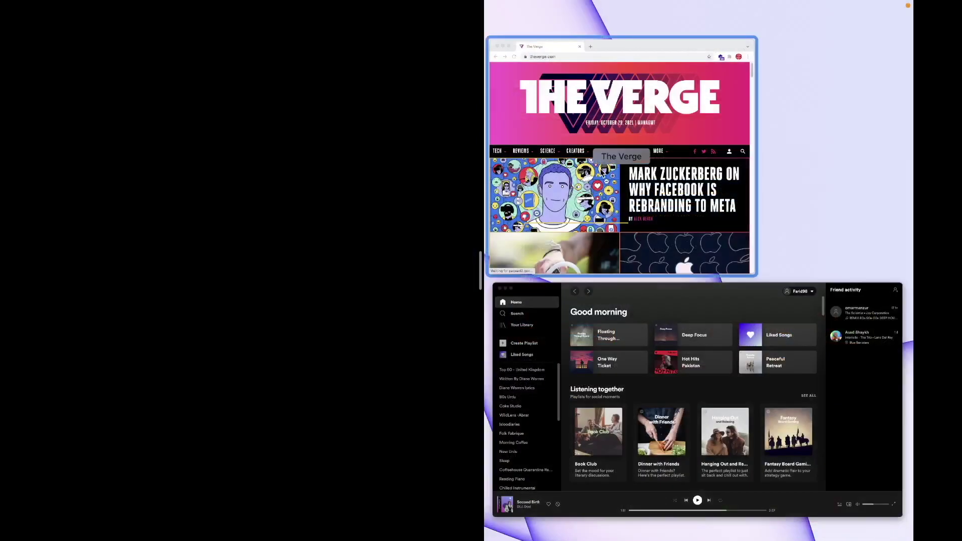
{"action": "left_click", "coordinate": [626, 331]}
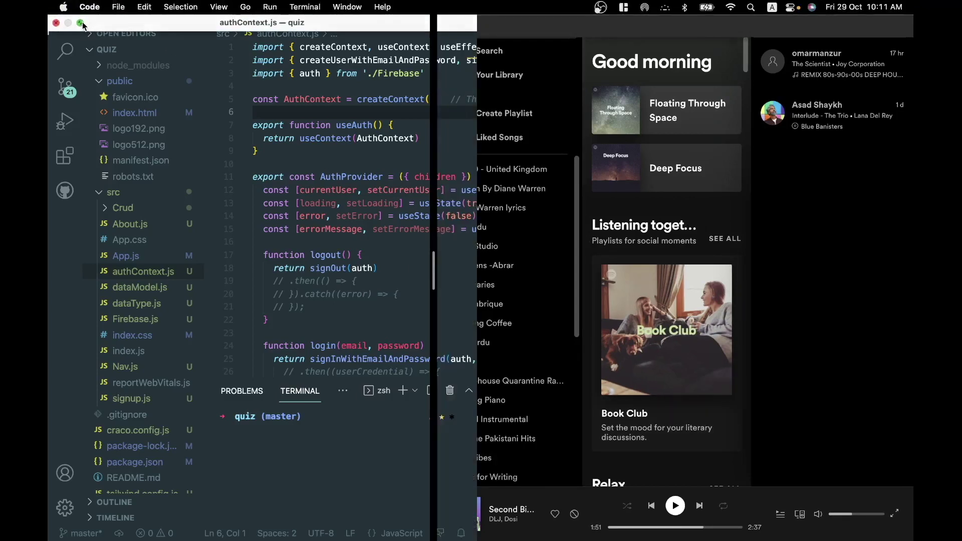
Step: Replace the VS Code tile with Chrome's The Verge window on the left
{"action": "mouse_move", "coordinate": [80, 24]}
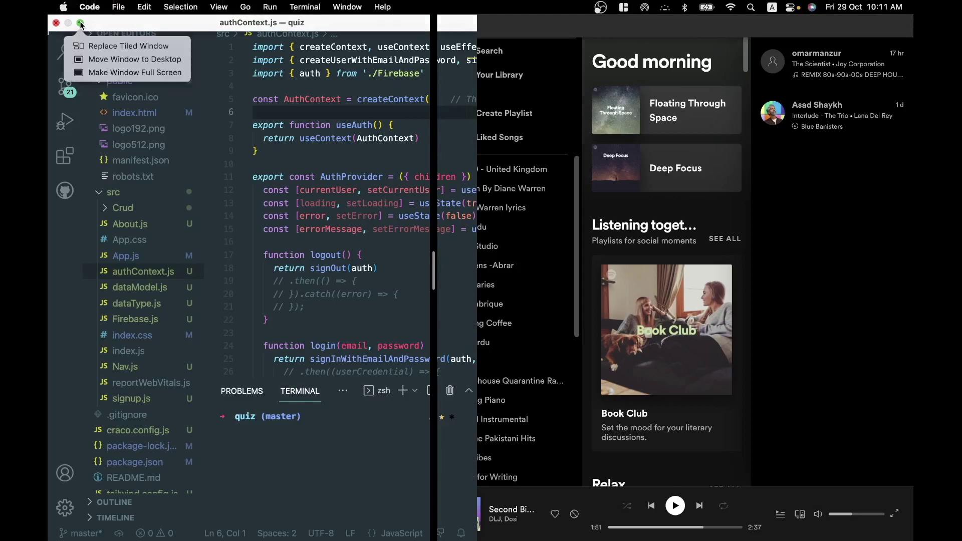
{"action": "left_click", "coordinate": [100, 45]}
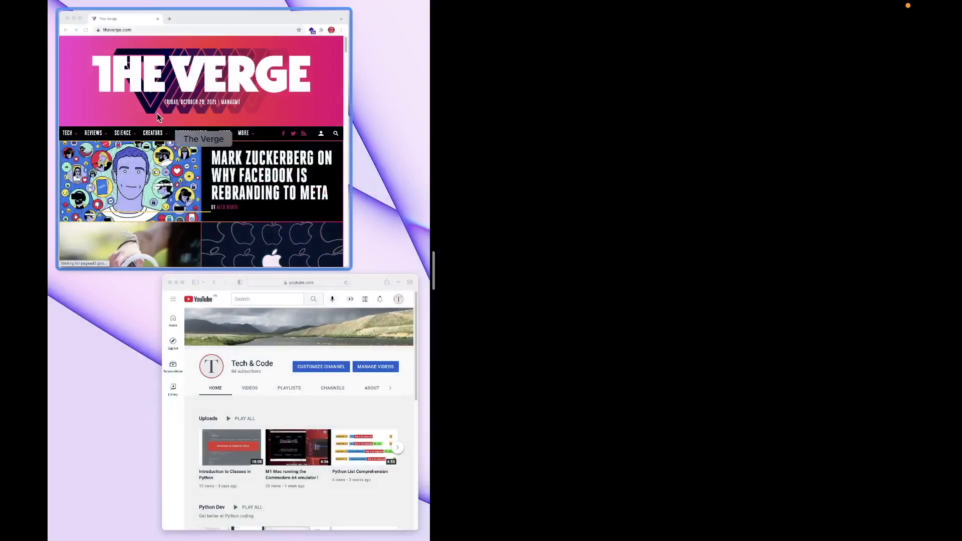
{"action": "left_click", "coordinate": [157, 113]}
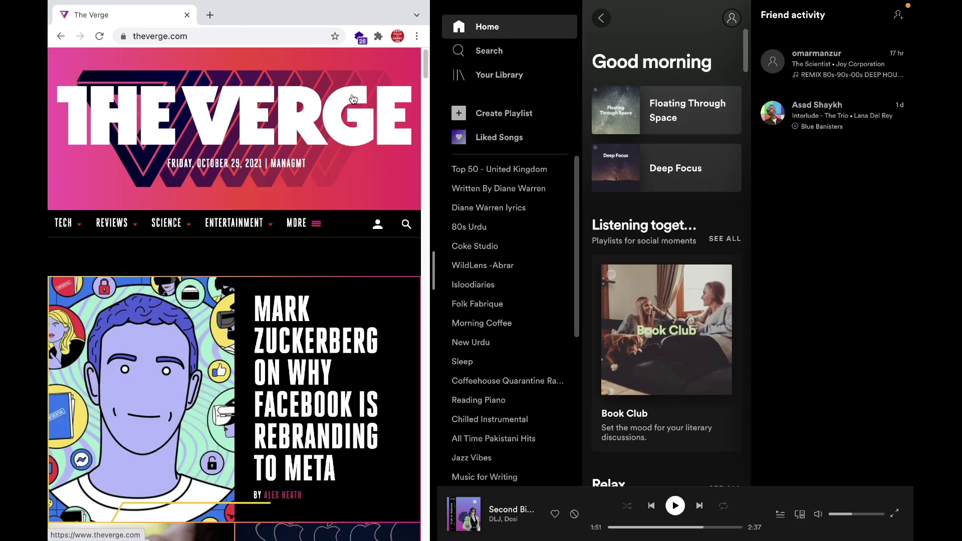
Step: Make Spotify fill the whole screen in its own space
{"action": "mouse_move", "coordinate": [378, 3]}
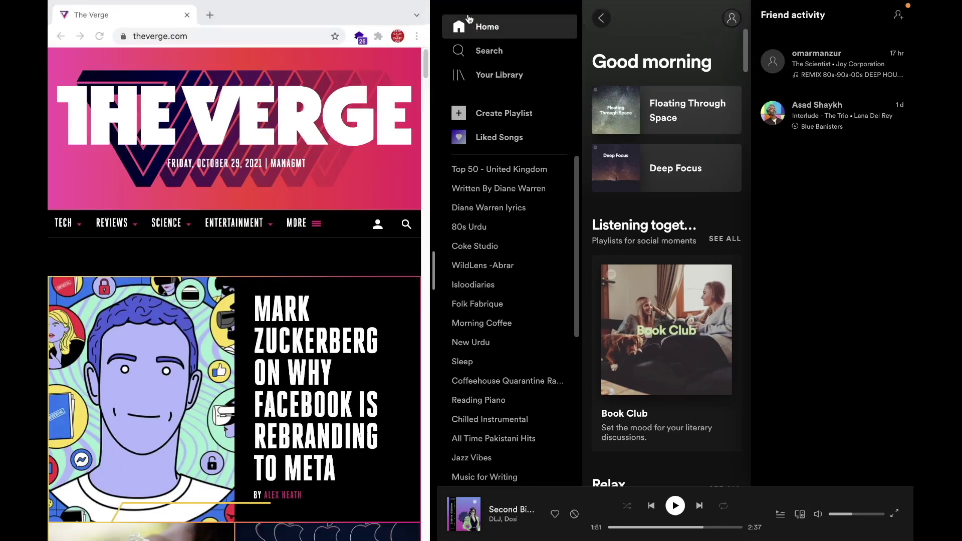
{"action": "mouse_move", "coordinate": [473, 4]}
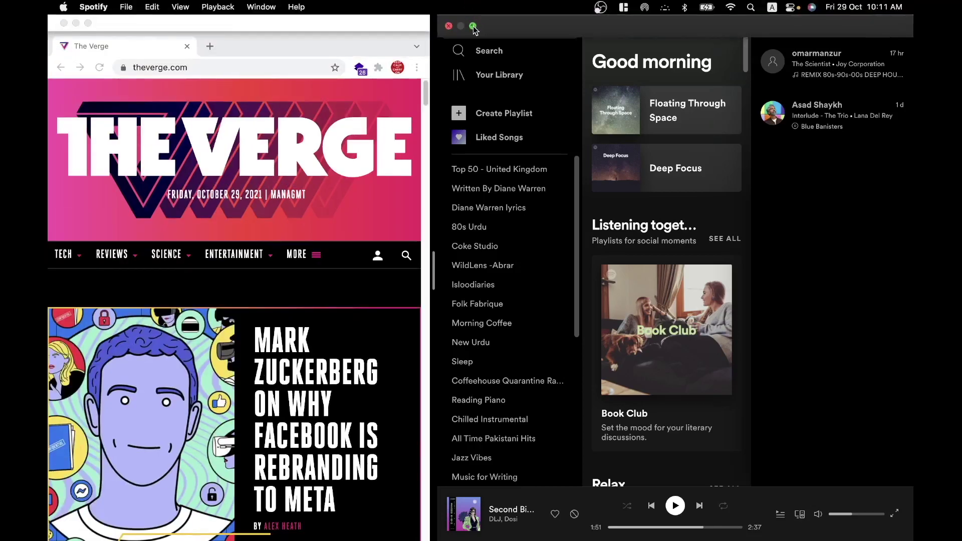
{"action": "mouse_move", "coordinate": [474, 27]}
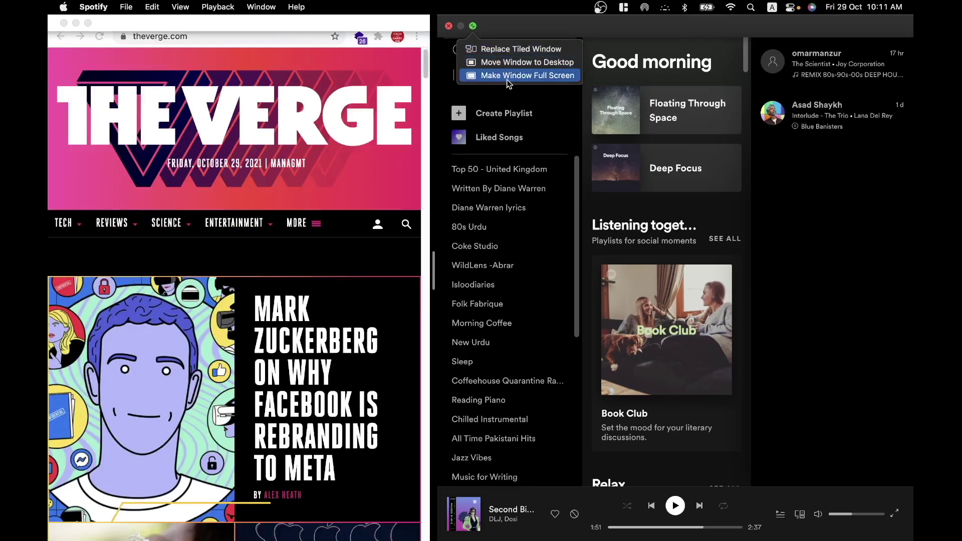
{"action": "left_click", "coordinate": [501, 76]}
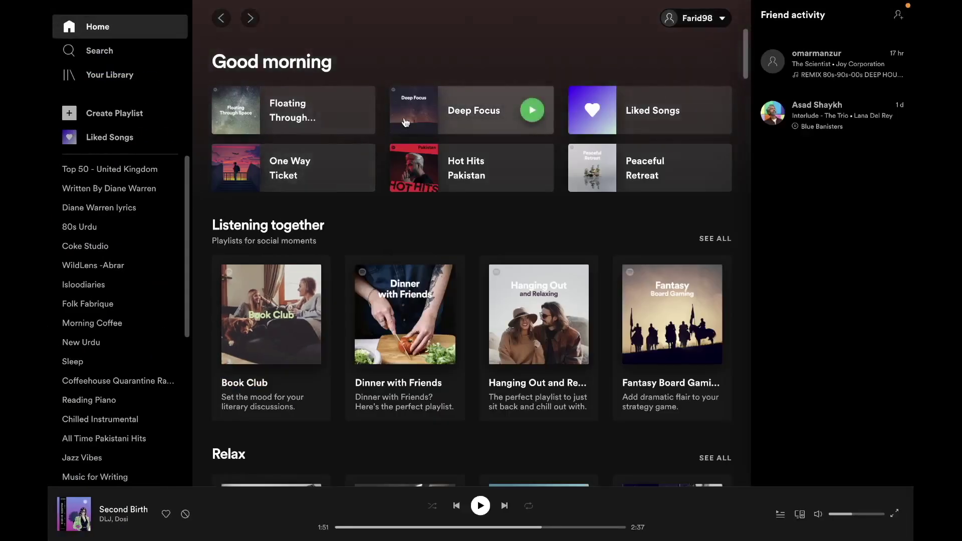
Step: Minimize VS Code, then cycle spaces with Ctrl+arrows to the desktop with Safari's YouTube window
{"action": "key", "text": "ctrl+Left"}
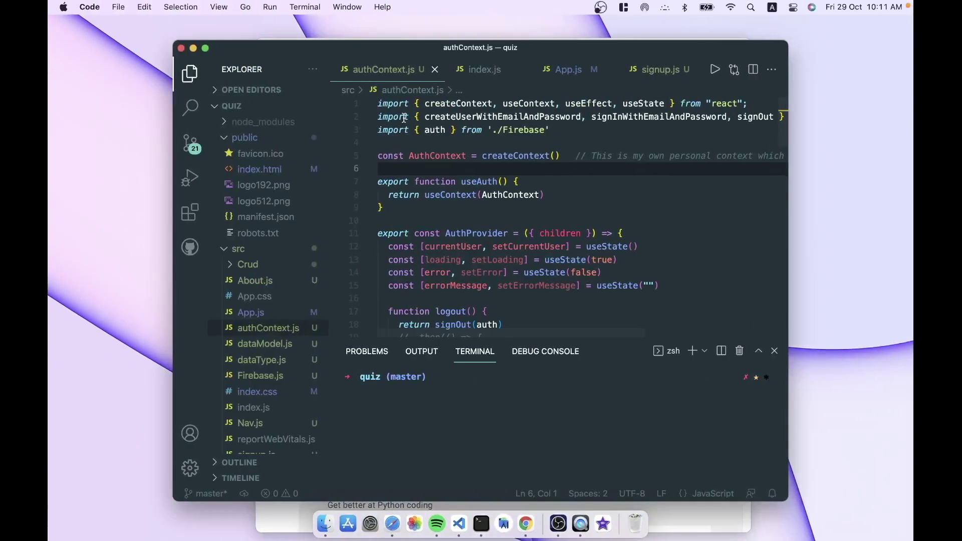
{"action": "left_click", "coordinate": [194, 48]}
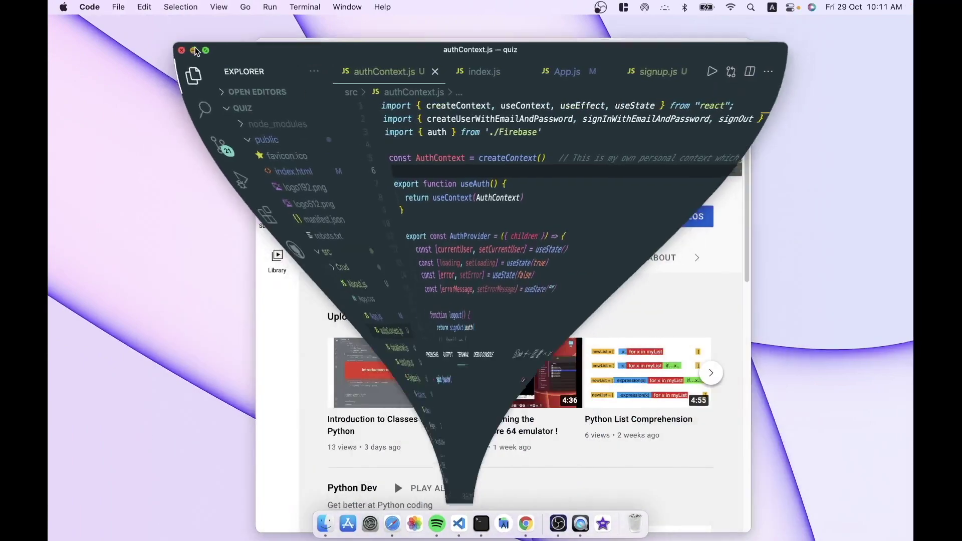
{"action": "key", "text": "ctrl+Right"}
{"action": "key", "text": "ctrl+Right"}
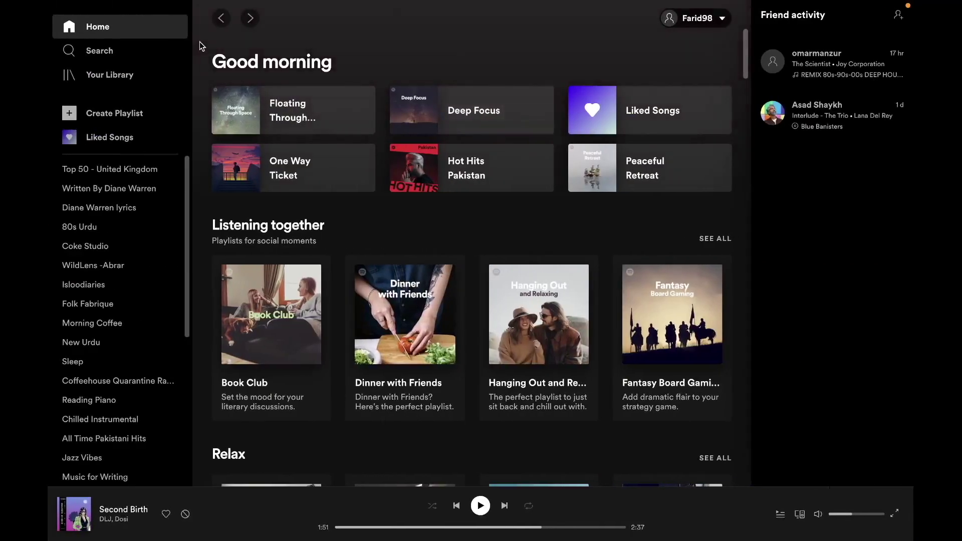
{"action": "mouse_move", "coordinate": [212, 2]}
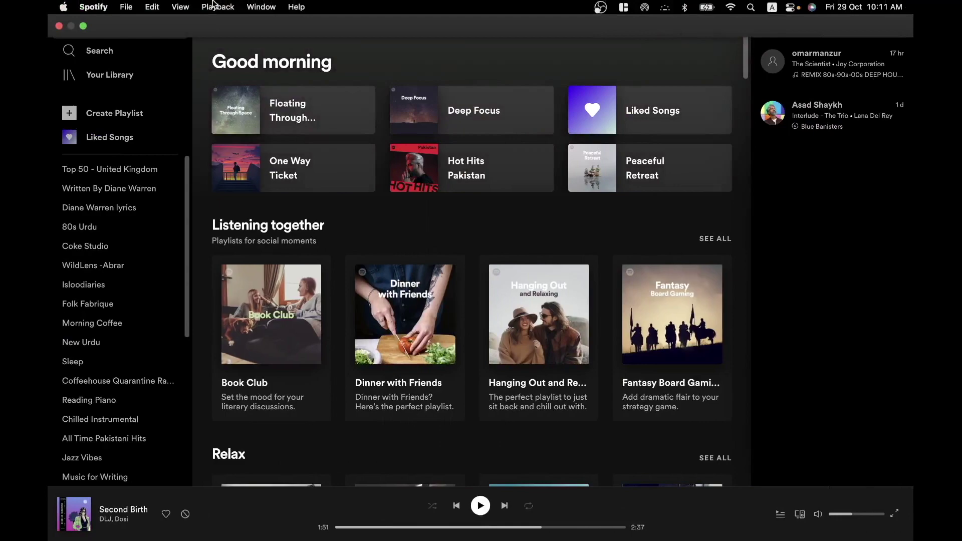
{"action": "key", "text": "ctrl+Left"}
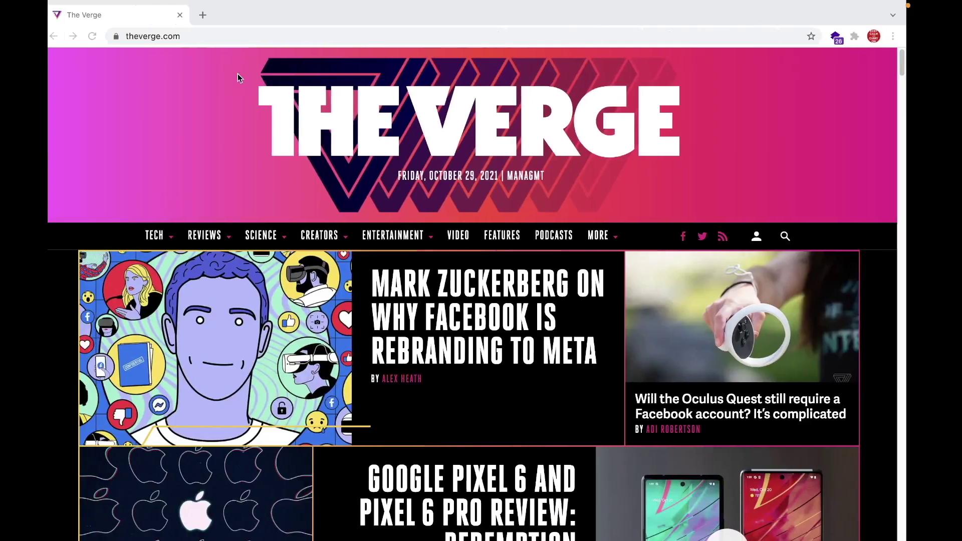
{"action": "key", "text": "ctrl+Left"}
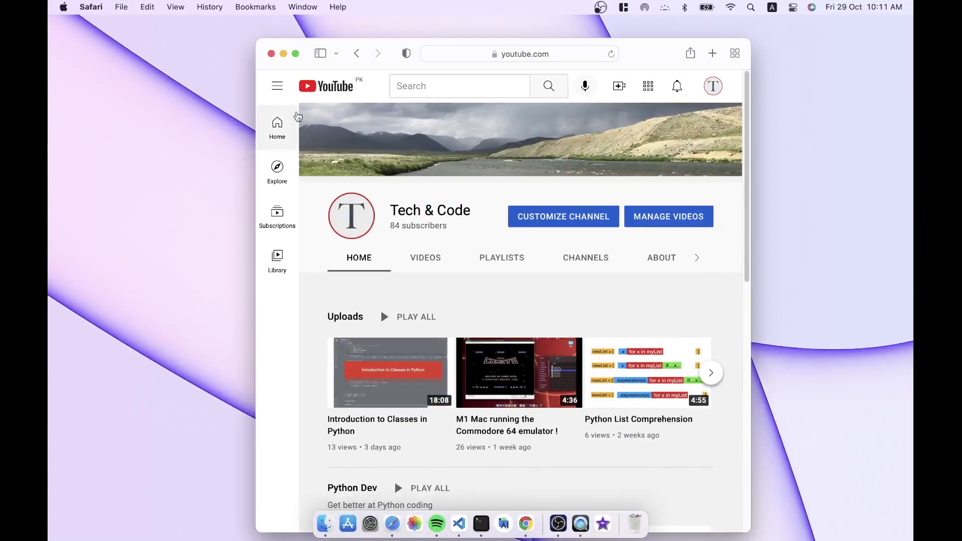
{"action": "mouse_move", "coordinate": [295, 55]}
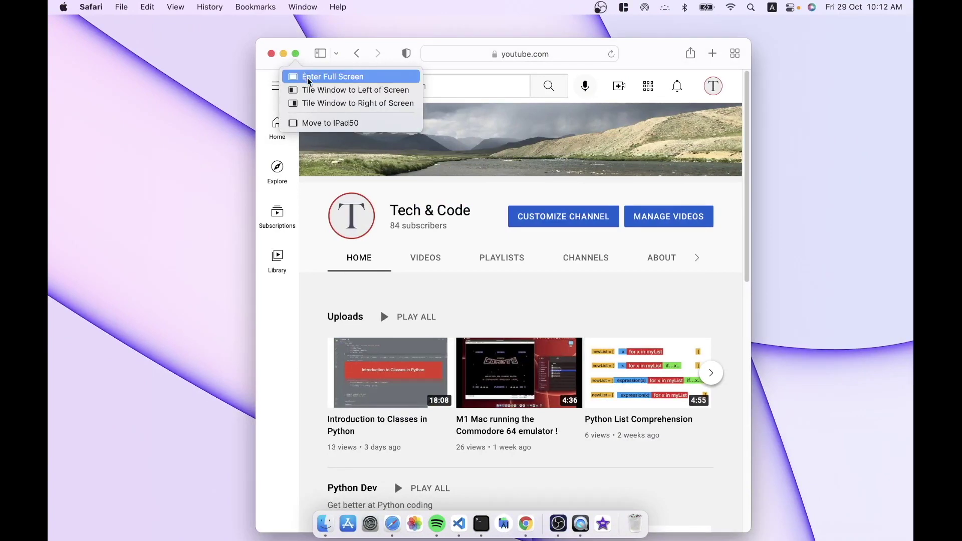
{"action": "left_click", "coordinate": [313, 90]}
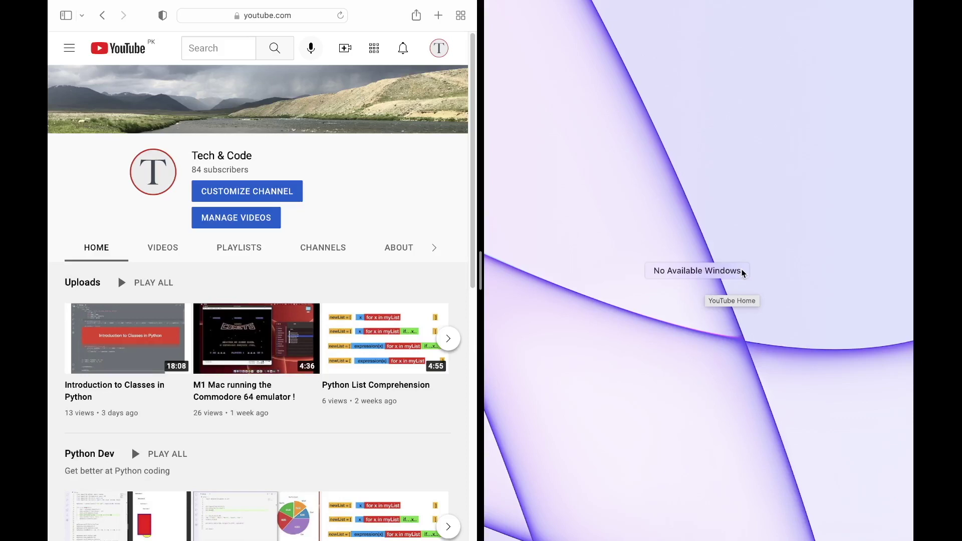
{"action": "left_click", "coordinate": [681, 242]}
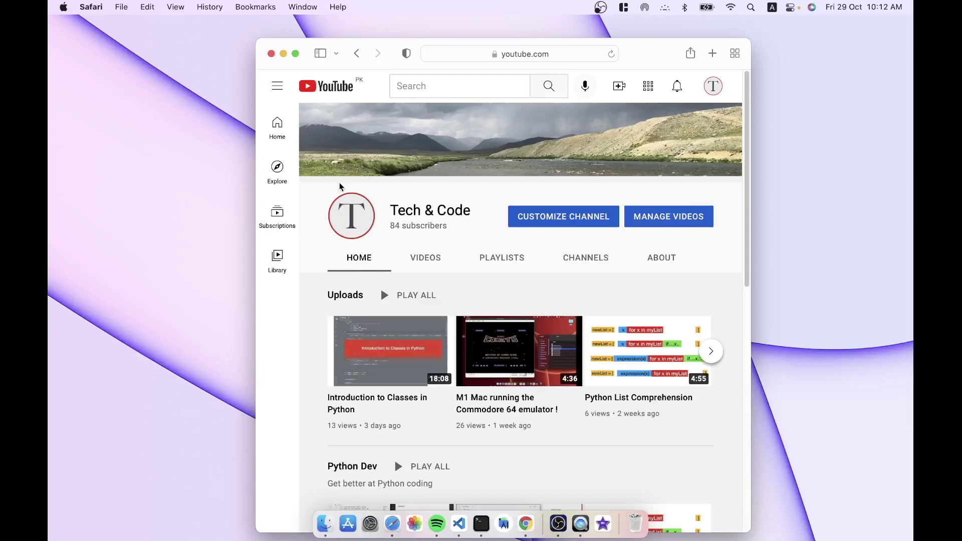
Step: Put Safari's YouTube window into full screen, then switch left with Ctrl+Left to the empty desktop
{"action": "left_click", "coordinate": [295, 53]}
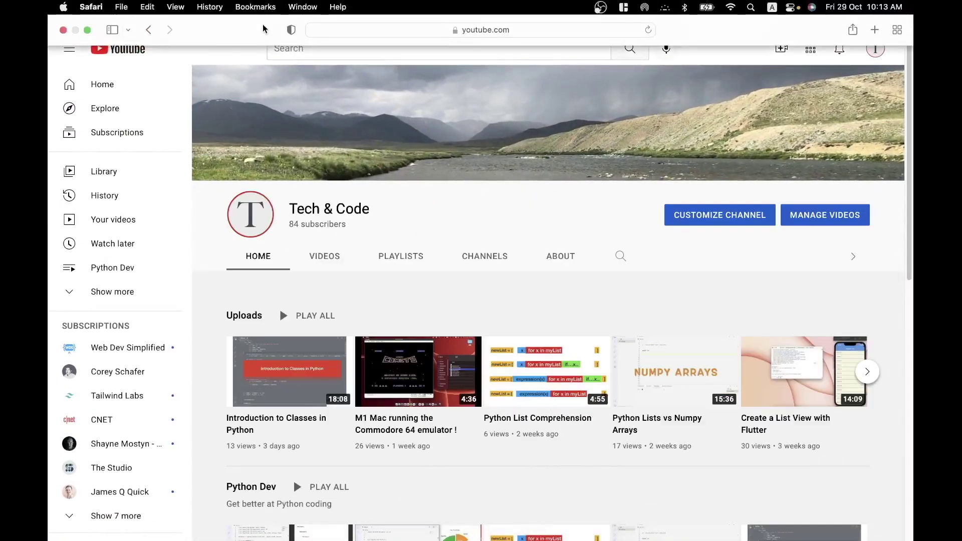
{"action": "mouse_move", "coordinate": [281, 5]}
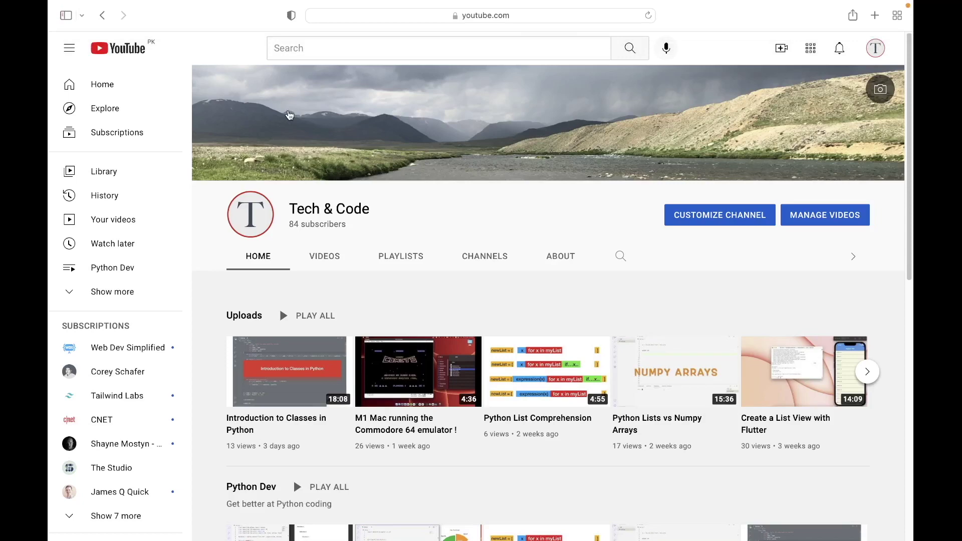
{"action": "key", "text": "ctrl+Left"}
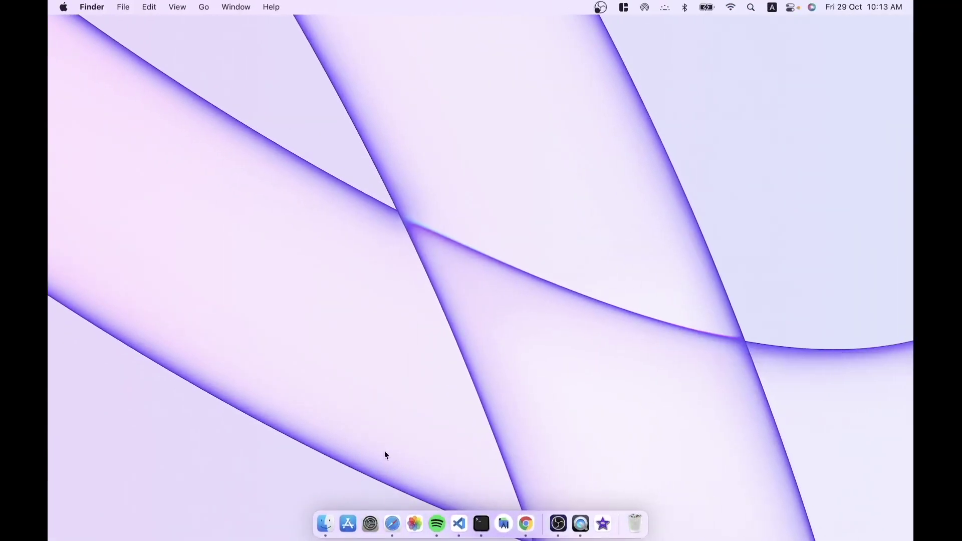
Step: Uncheck 'Automatically hide and show the menu bar in full screen' in Dock & Menu Bar, then return to YouTube
{"action": "left_click", "coordinate": [373, 505]}
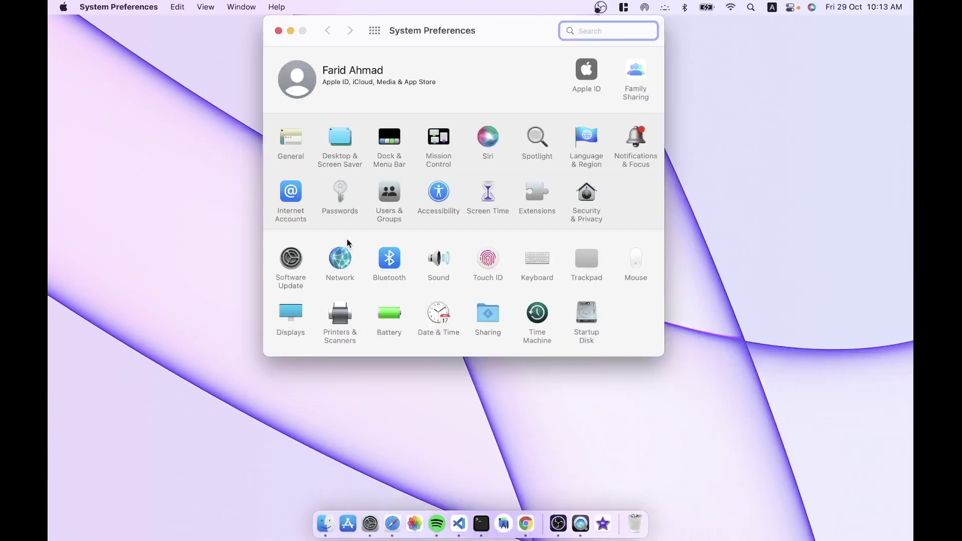
{"action": "left_click", "coordinate": [395, 146]}
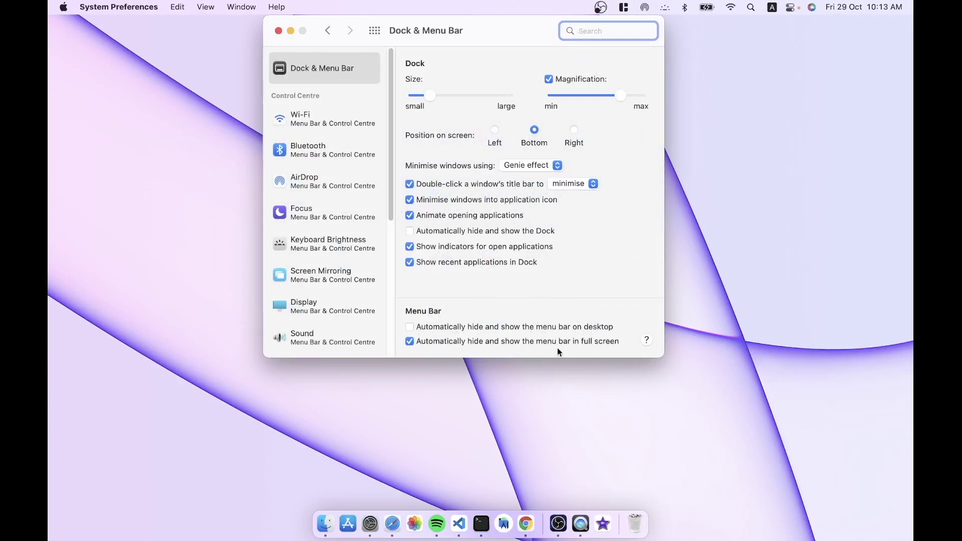
{"action": "left_click", "coordinate": [409, 341]}
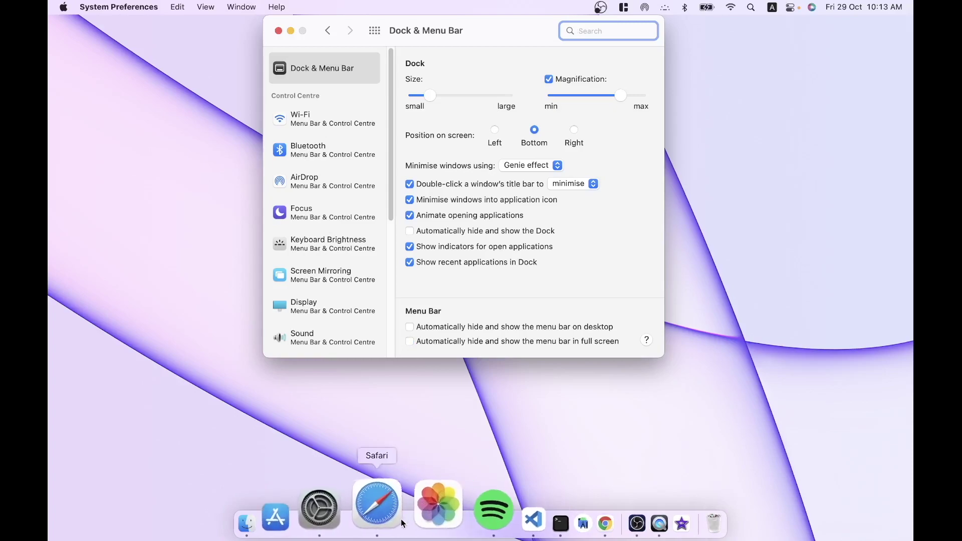
{"action": "left_click", "coordinate": [389, 516]}
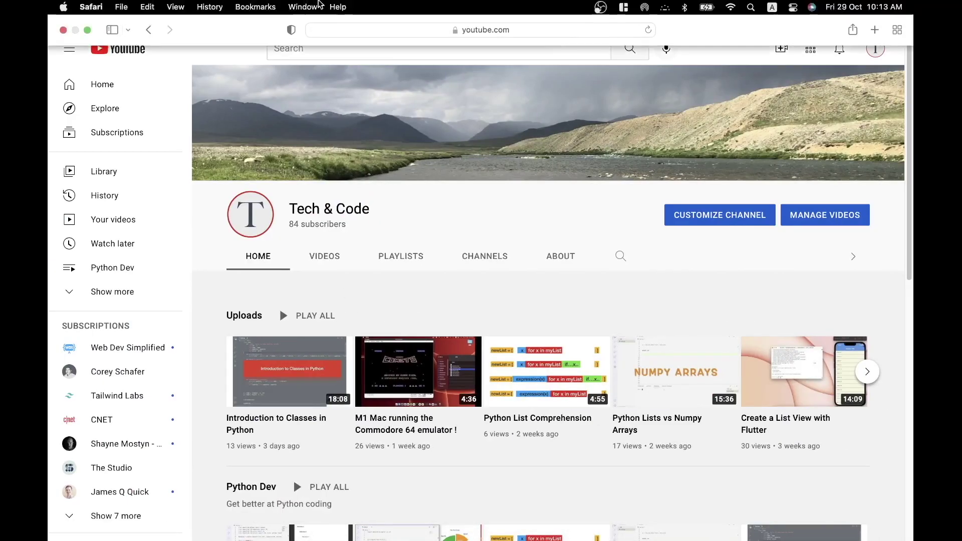
Step: Exit and re-enter full screen in Safari so the menu bar stays visible
{"action": "left_click", "coordinate": [88, 29]}
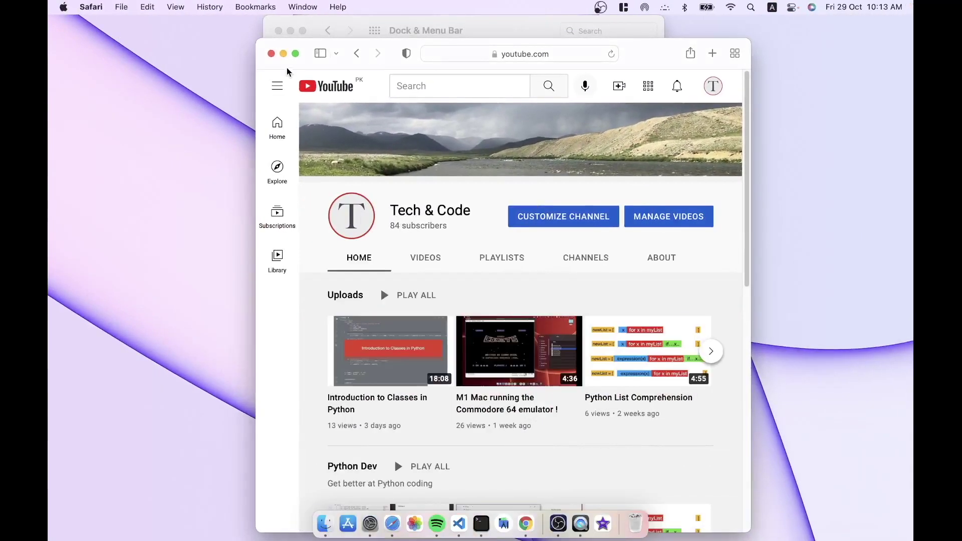
{"action": "left_click", "coordinate": [296, 53]}
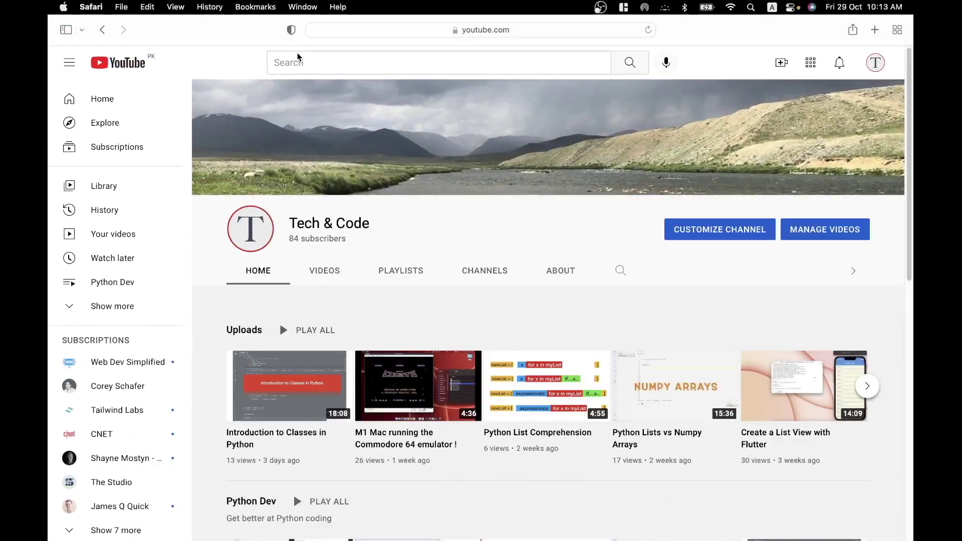
{"action": "mouse_move", "coordinate": [375, 5]}
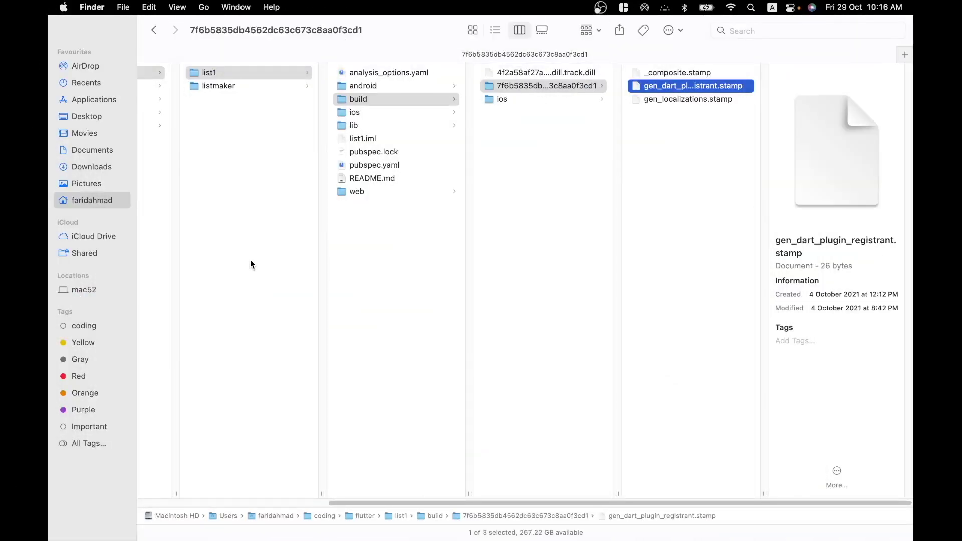
Step: Show the 7f6b5835db4562dc63c673c8aa0f3cd1 folder's three stamp files in list view
{"action": "scroll", "coordinate": [251, 261], "scroll_direction": "left", "scroll_amount": 5}
{"action": "scroll", "coordinate": [251, 260], "scroll_direction": "left", "scroll_amount": 3}
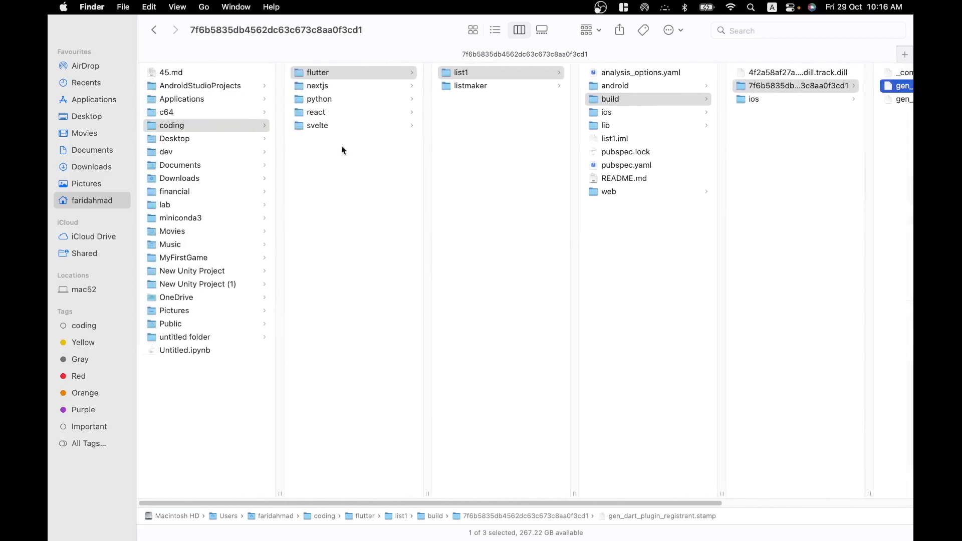
{"action": "scroll", "coordinate": [394, 125], "scroll_direction": "right", "scroll_amount": 5}
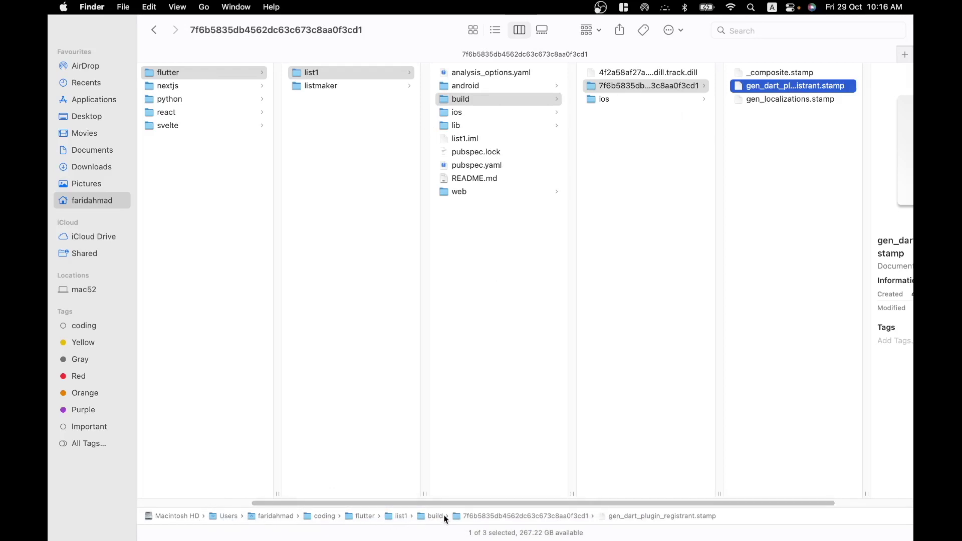
{"action": "left_click", "coordinate": [494, 31]}
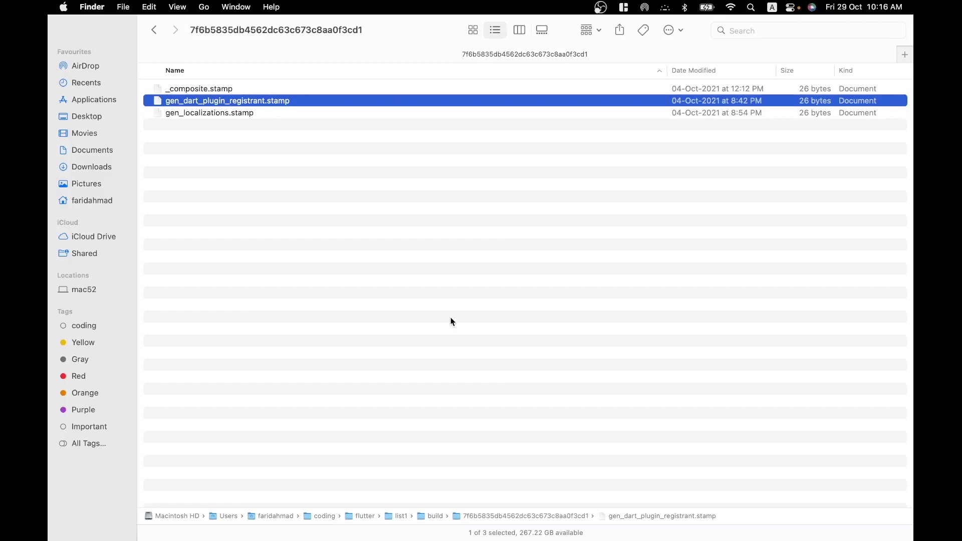
Step: Jump up via the path bar to the coding folder, then to Macintosh HD
{"action": "double_click", "coordinate": [319, 515]}
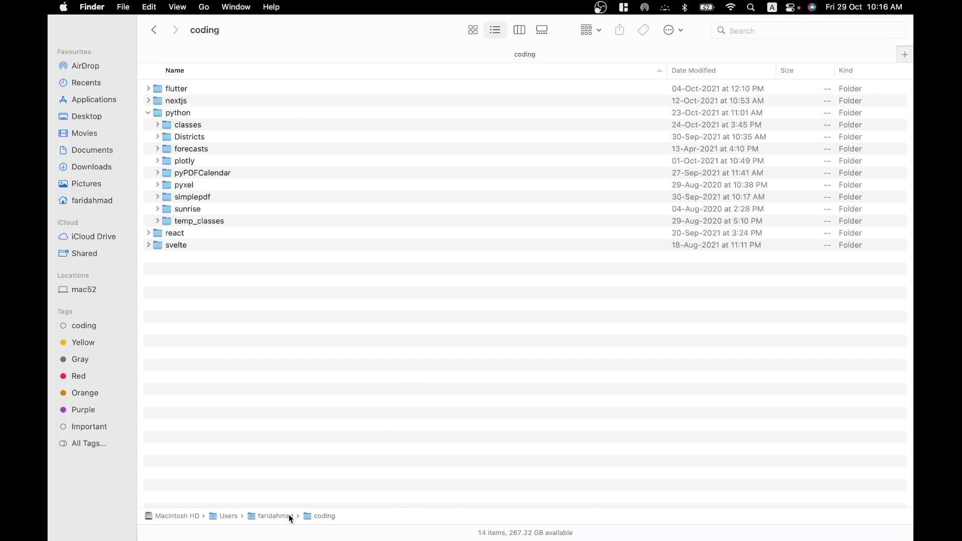
{"action": "double_click", "coordinate": [191, 516]}
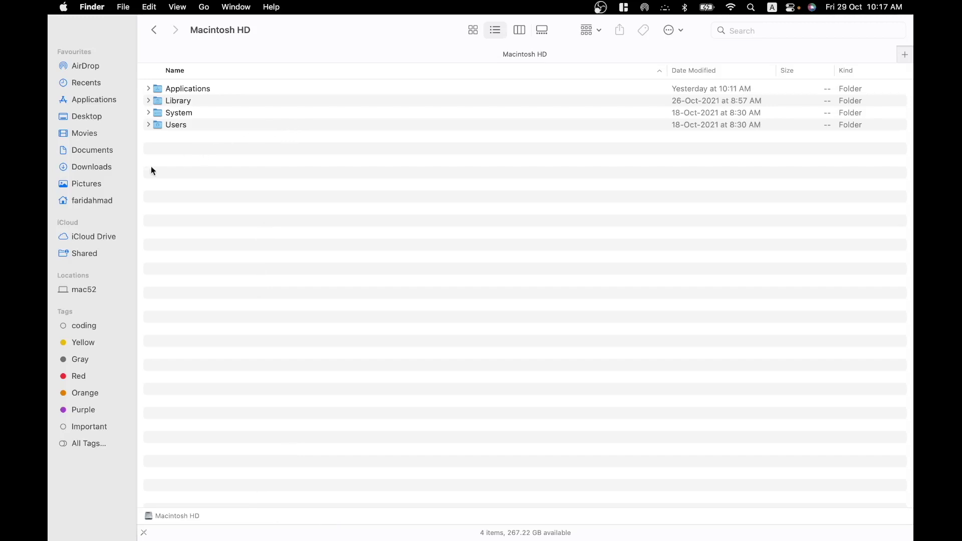
Step: Hide the Finder path bar from the View menu and open home > coding
{"action": "left_click", "coordinate": [179, 7]}
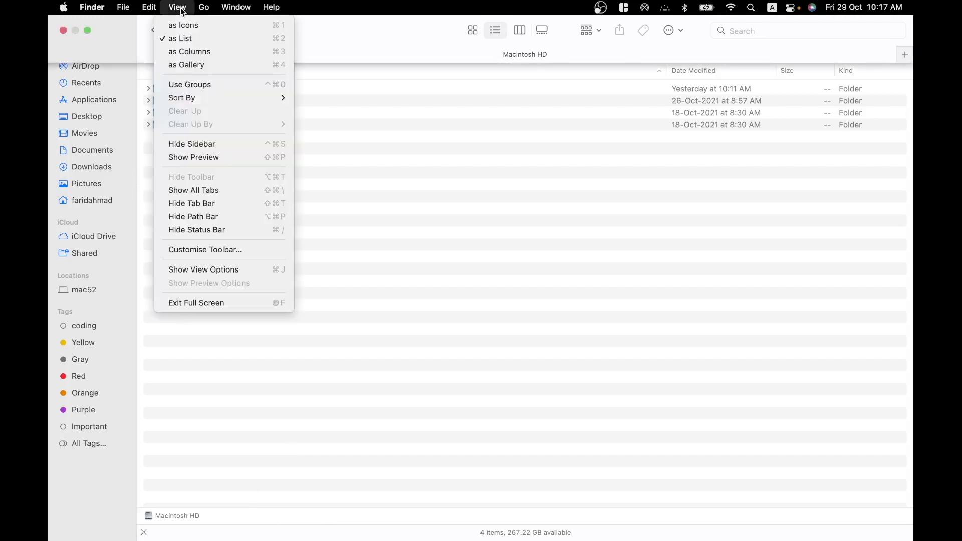
{"action": "left_click", "coordinate": [225, 216]}
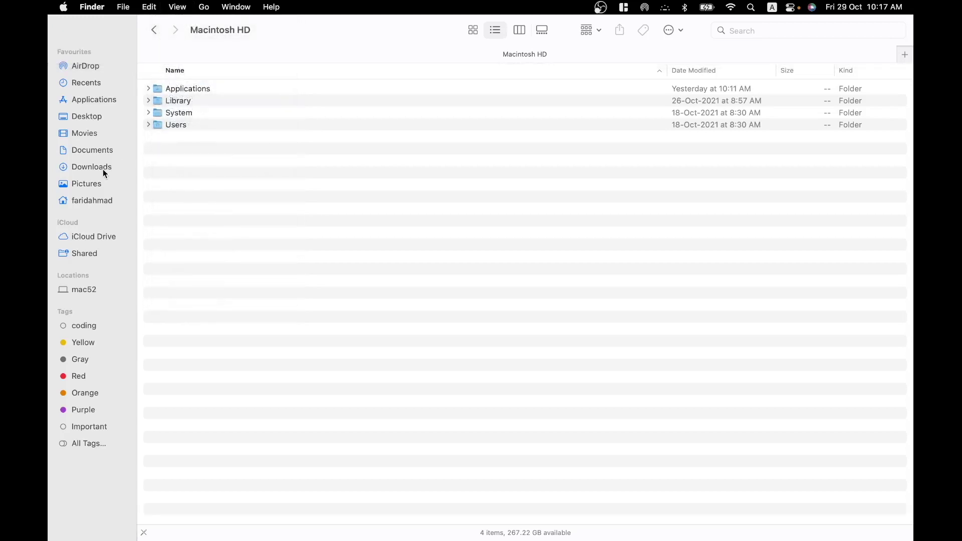
{"action": "left_click", "coordinate": [92, 201]}
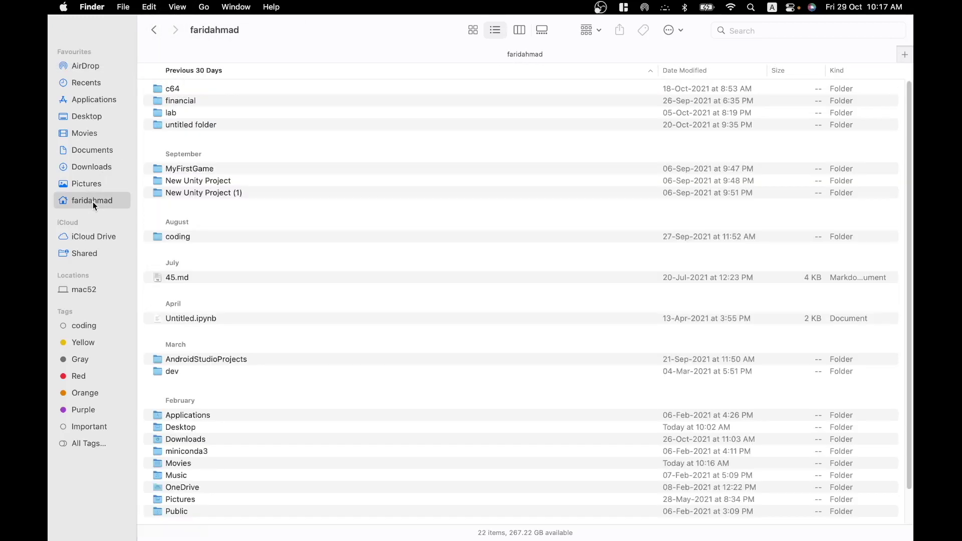
{"action": "double_click", "coordinate": [206, 237]}
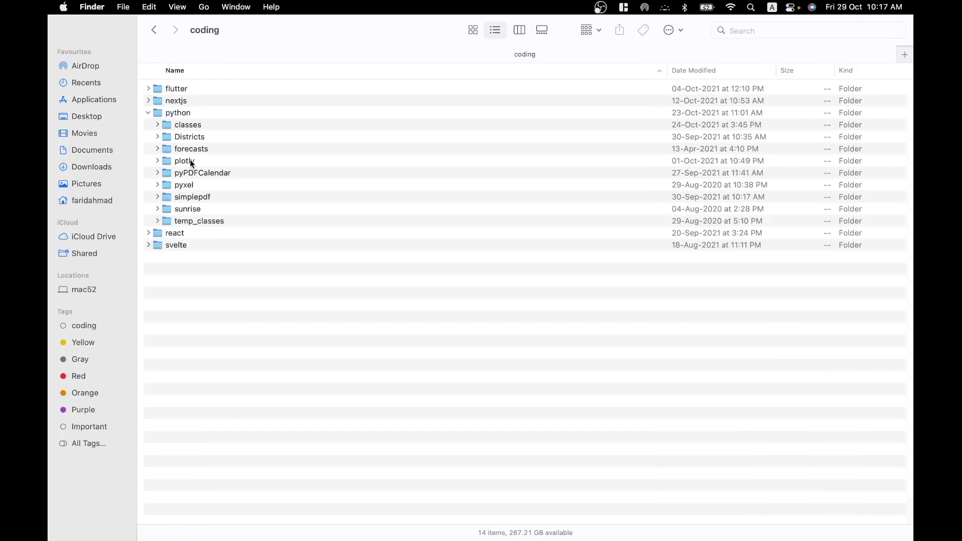
Step: Open react > test1 > node_modules, then Option-double-click Users in the temporary path bar
{"action": "double_click", "coordinate": [157, 232]}
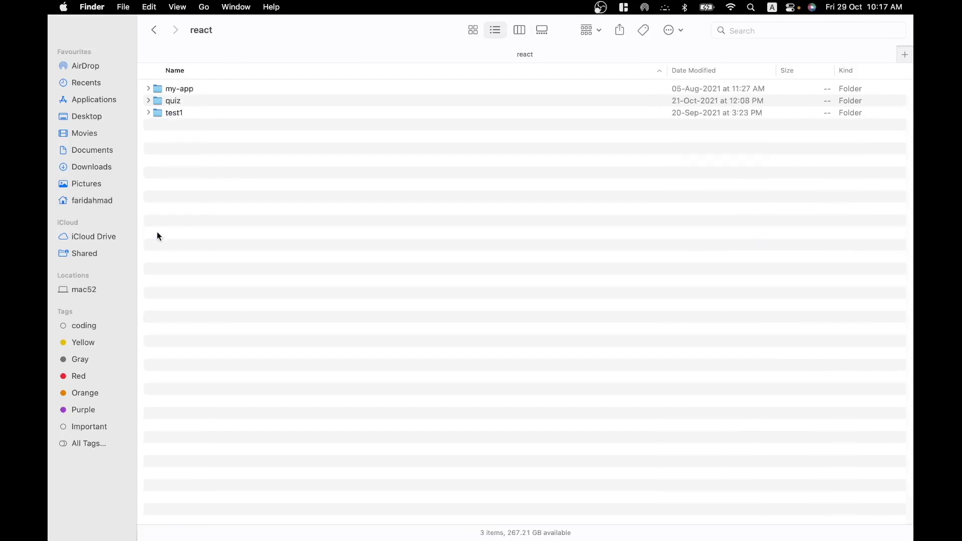
{"action": "double_click", "coordinate": [155, 114]}
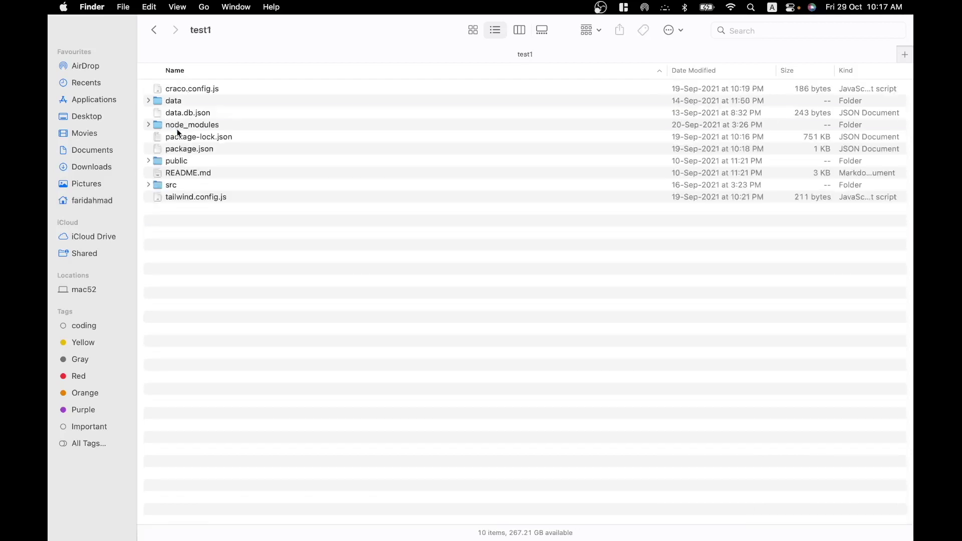
{"action": "double_click", "coordinate": [163, 124]}
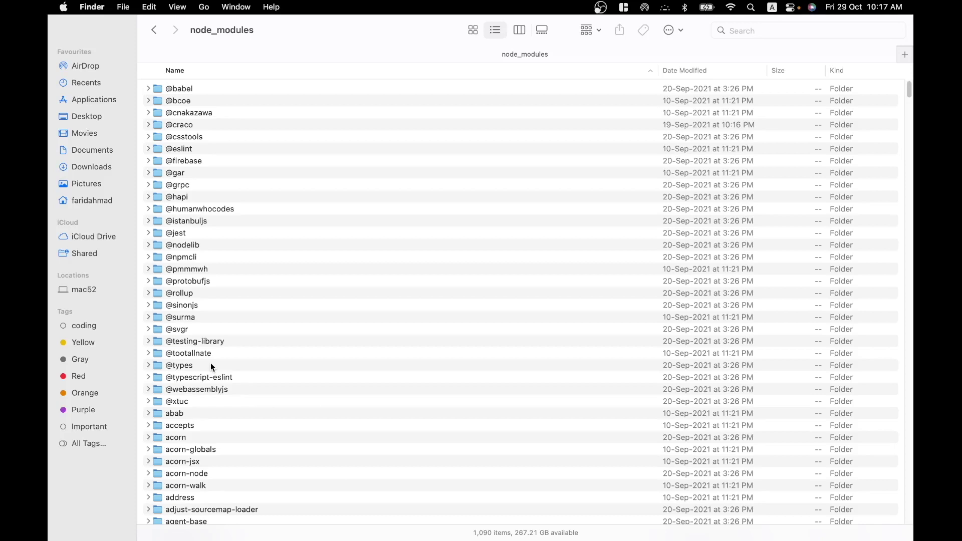
{"action": "key", "text": "alt"}
{"action": "key", "text": "alt"}
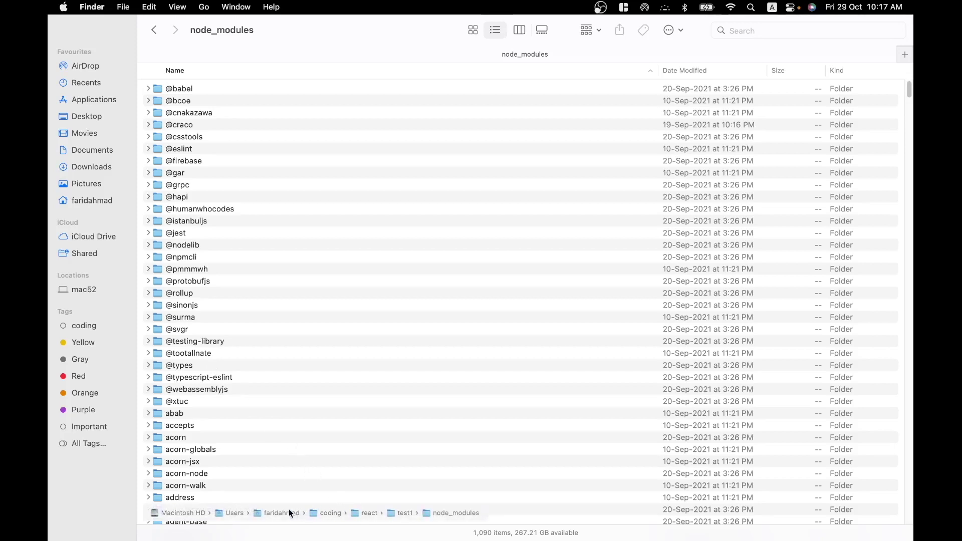
{"action": "double_click", "coordinate": [233, 513]}
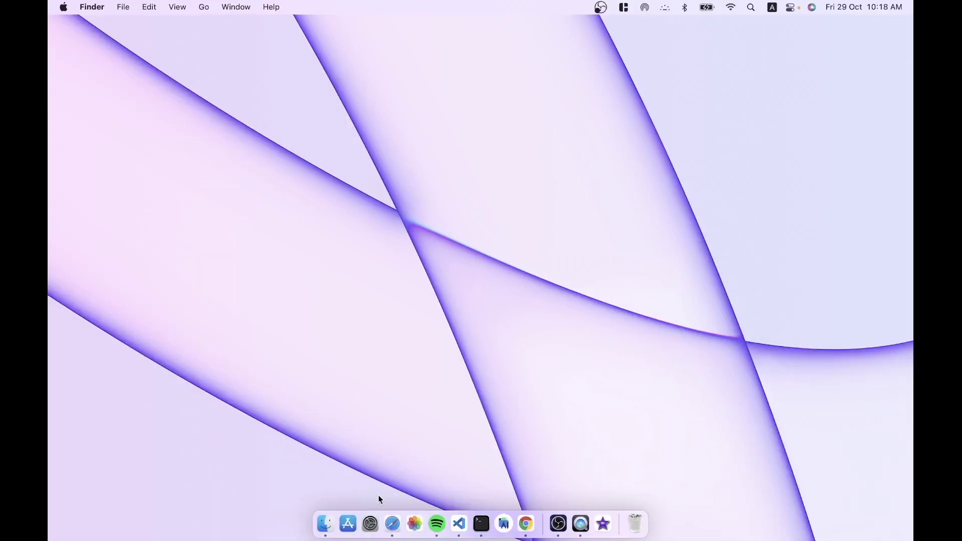
Step: Open System Preferences' Battery pane and its battery power settings
{"action": "left_click", "coordinate": [370, 520]}
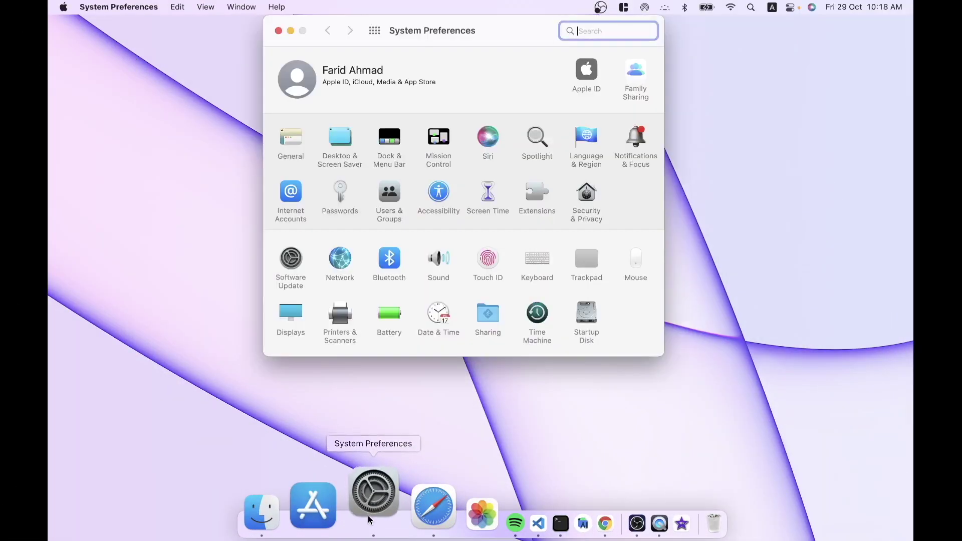
{"action": "left_click", "coordinate": [385, 317]}
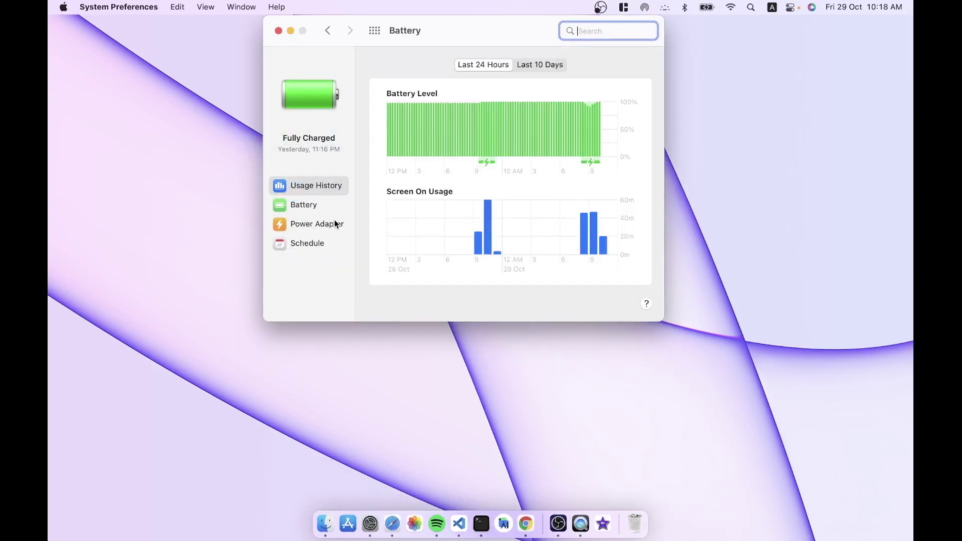
{"action": "left_click", "coordinate": [304, 205]}
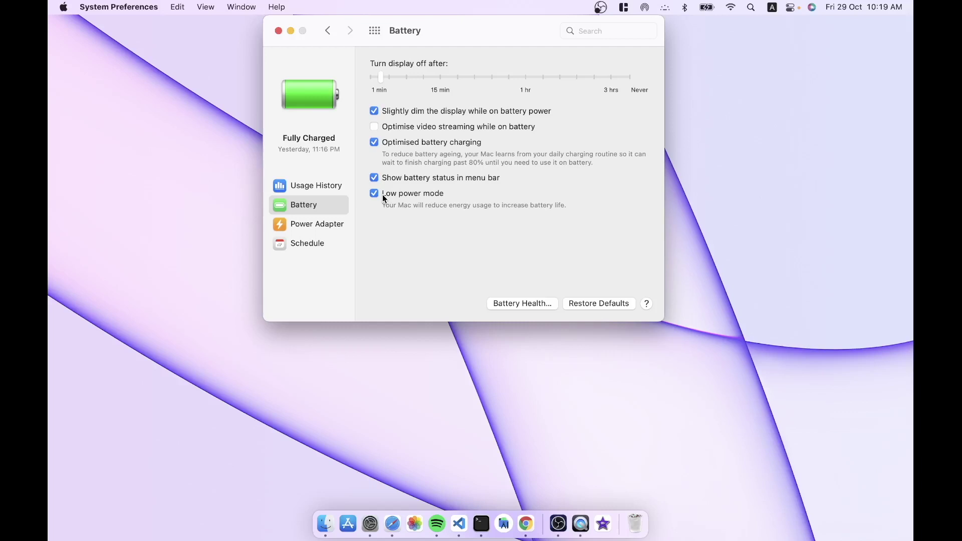
Step: Switch to the Power Adapter settings, showing Low power mode off and Wake for network access on
{"action": "left_click", "coordinate": [329, 224]}
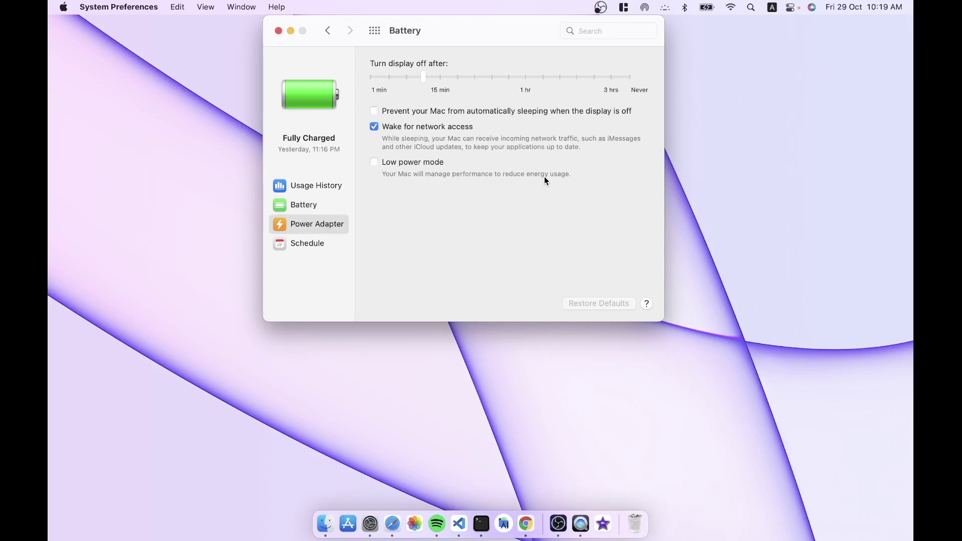
{"action": "left_click", "coordinate": [324, 204]}
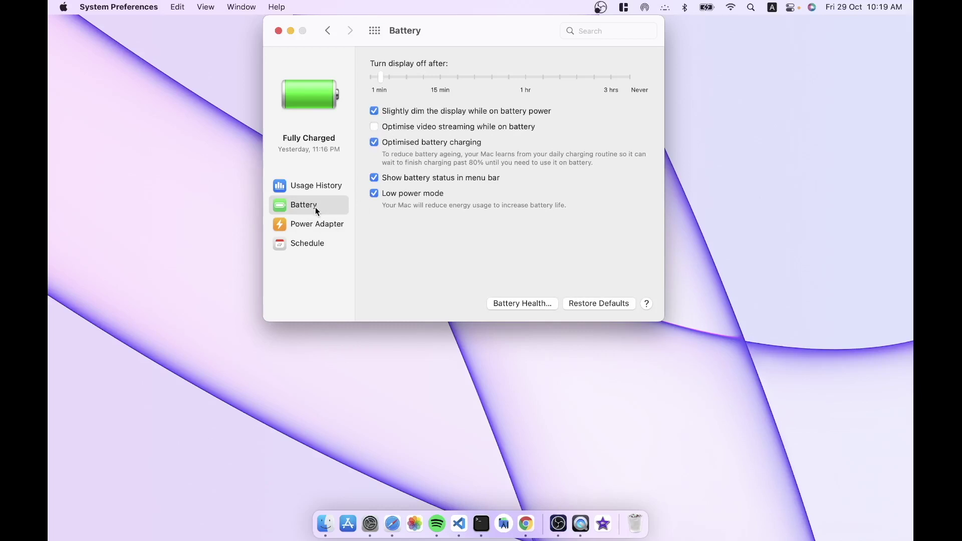